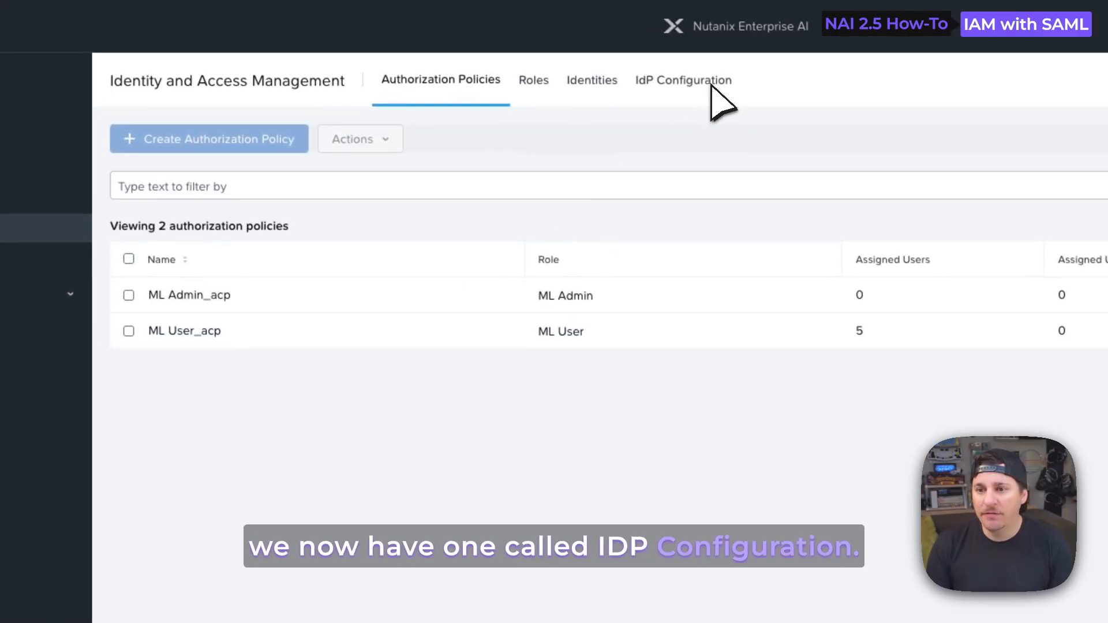
Open the IdP configuration in Identity and Access Management and start adding a SAML identity provider
{"action": "left_click", "coordinate": [713, 85]}
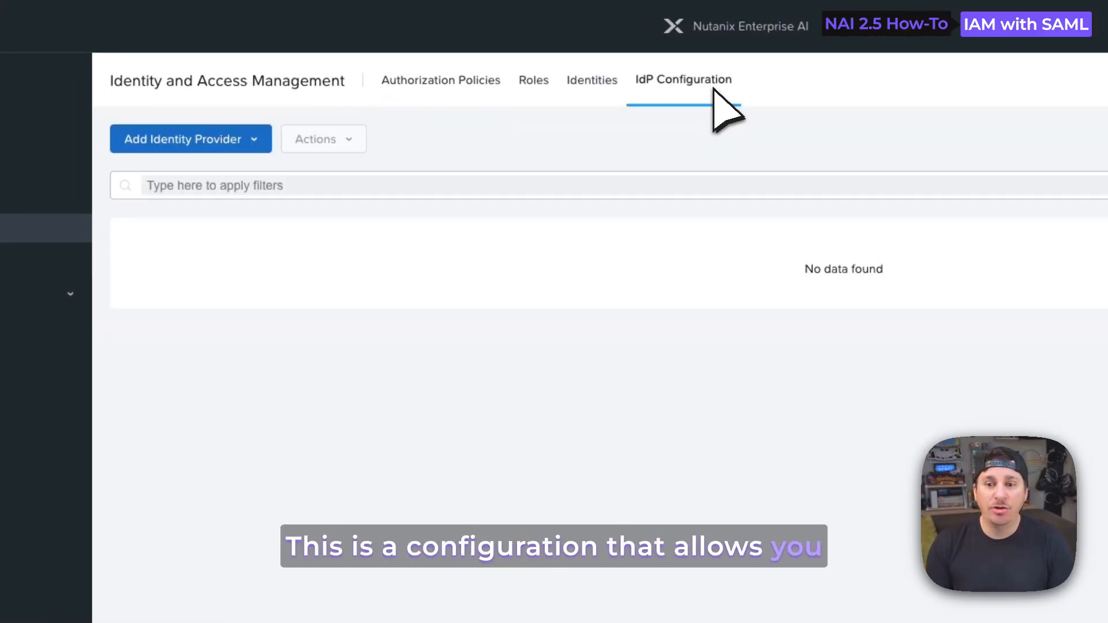
{"action": "left_click", "coordinate": [252, 139]}
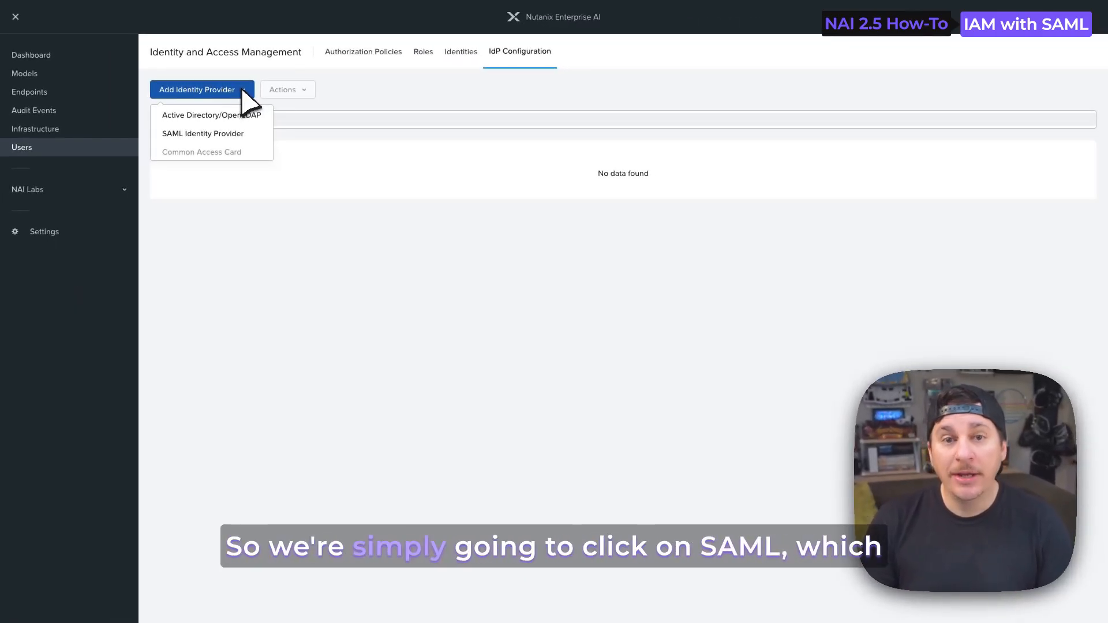
{"action": "left_click", "coordinate": [231, 133]}
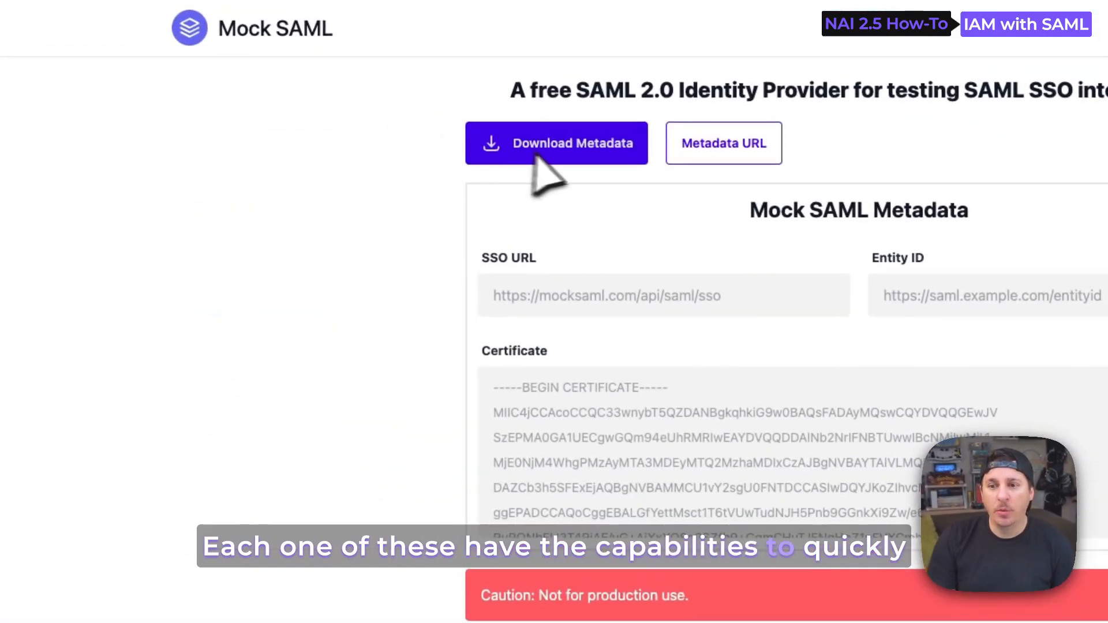
Download mock-saml-metadata.xml from the Mock SAML site into Downloads and return to Nutanix Enterprise AI
{"action": "left_click", "coordinate": [571, 143]}
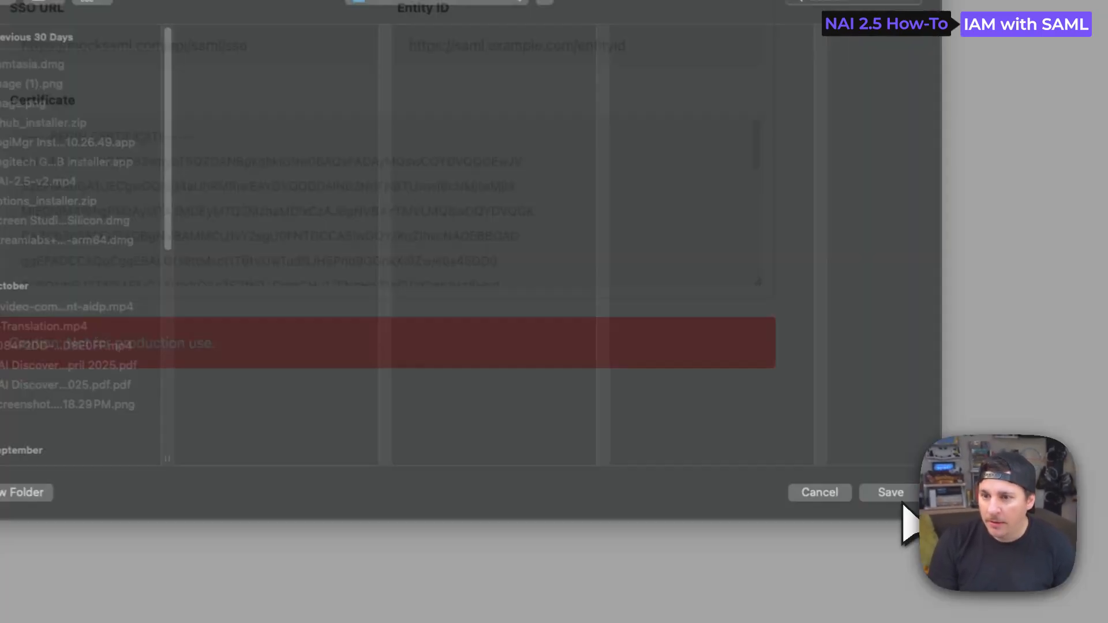
{"action": "left_click", "coordinate": [880, 486]}
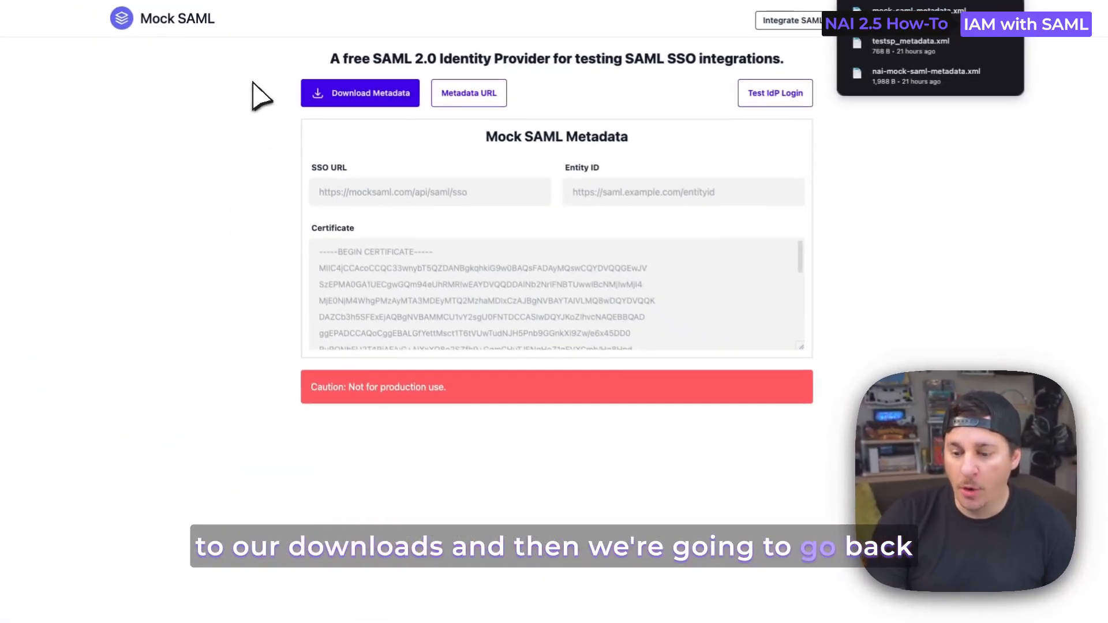
{"action": "key", "text": "ctrl+Left"}
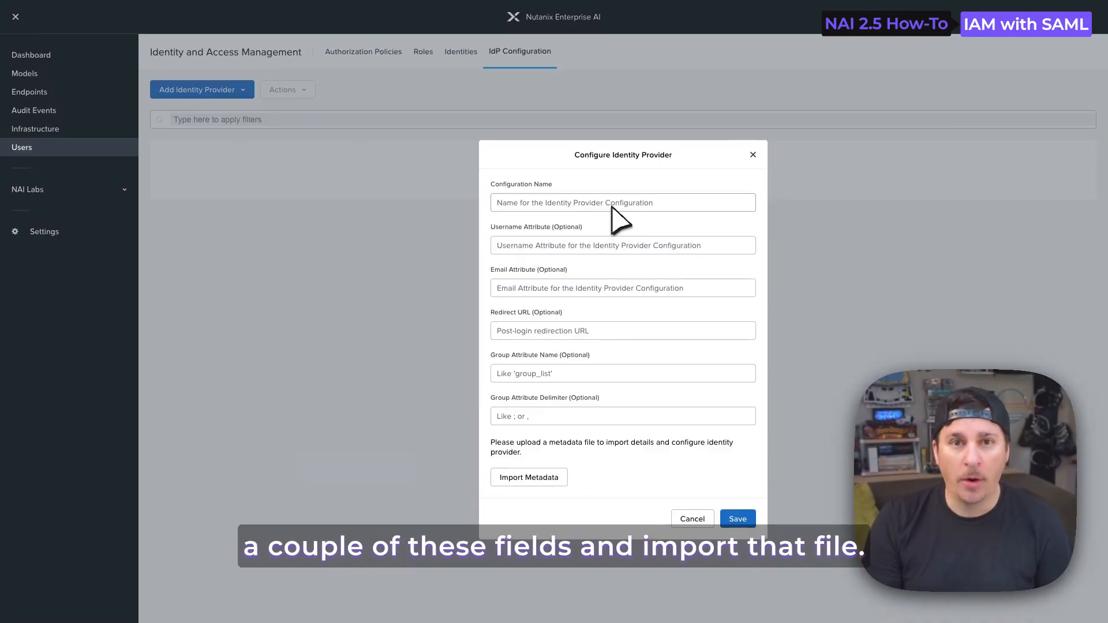
Name the identity provider configuration MockSAML-Test
{"action": "left_click", "coordinate": [612, 206]}
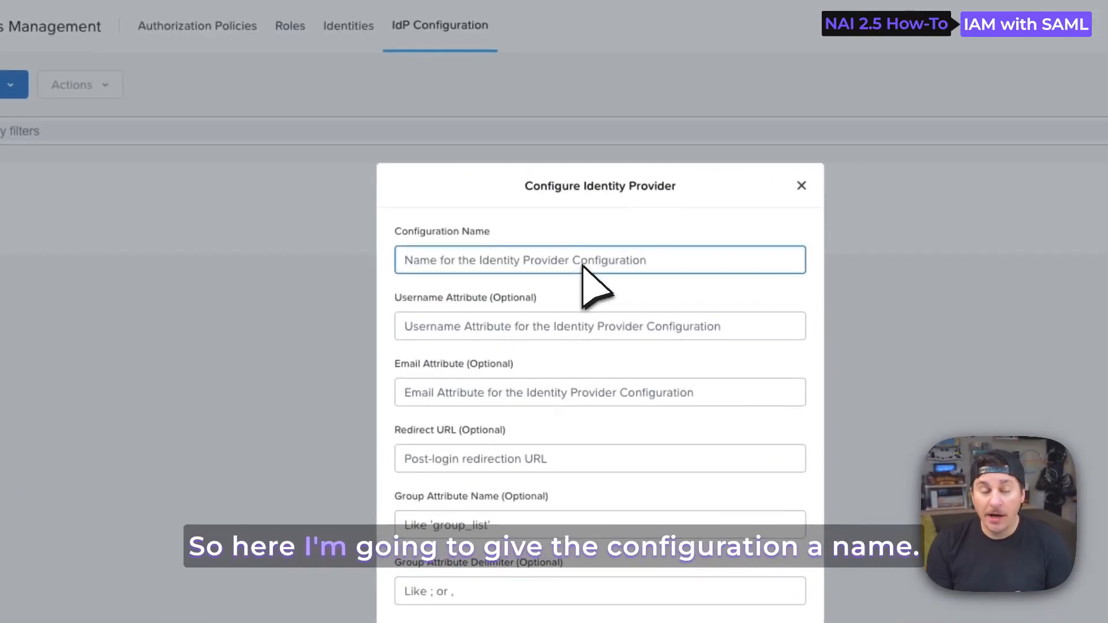
{"action": "type", "text": "M"}
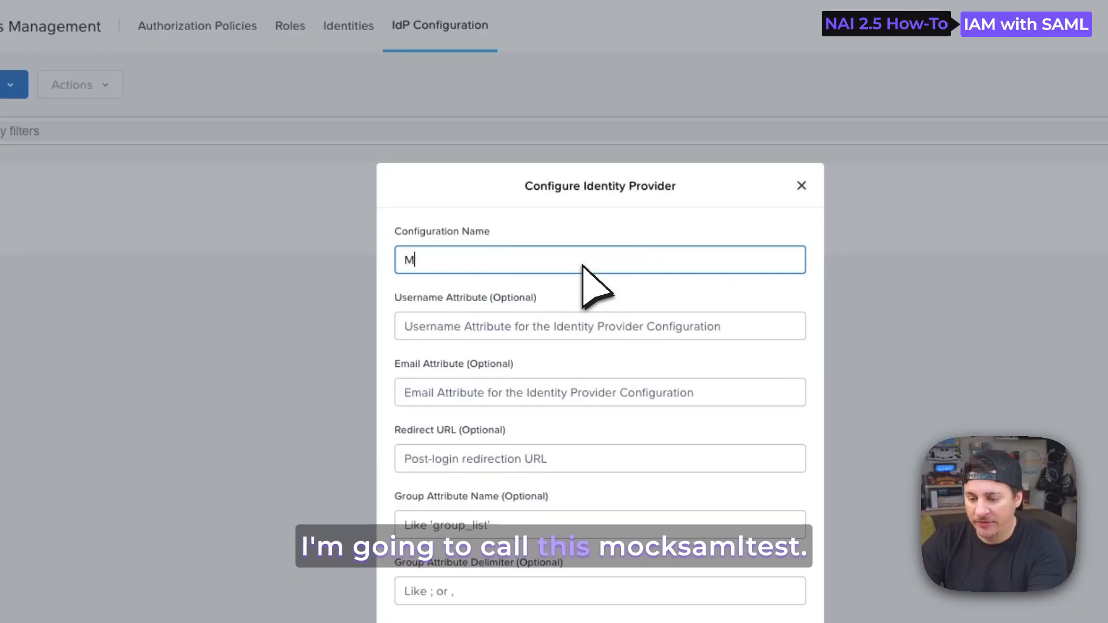
{"action": "type", "text": "ockSAML"}
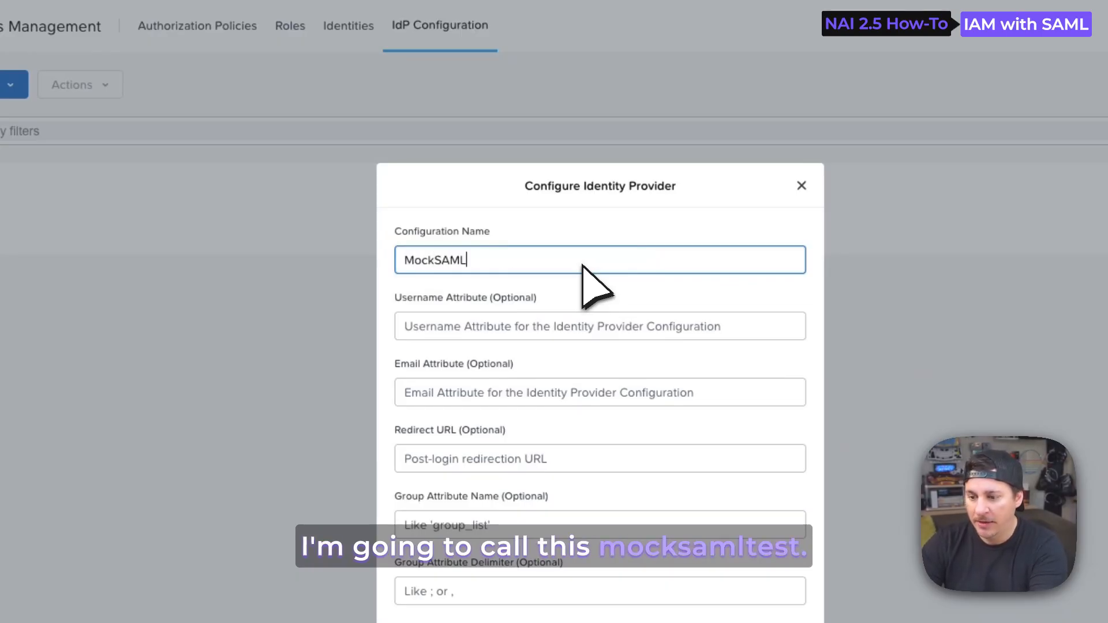
{"action": "type", "text": "-Test"}
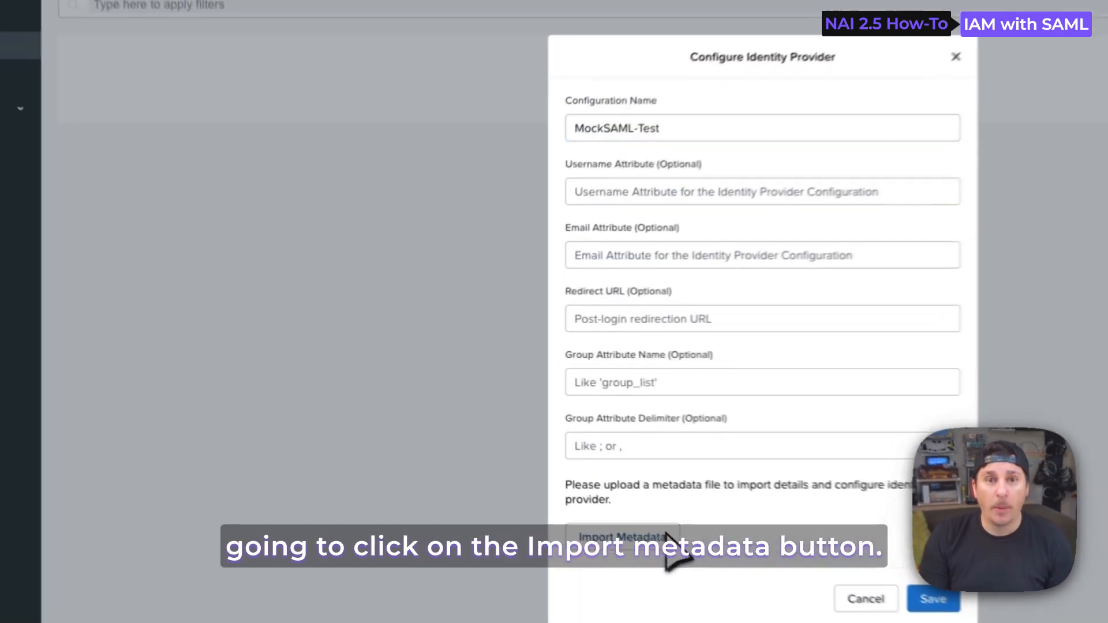
Import mock-saml-metadata.xml from Downloads as the provider's metadata and save the configuration
{"action": "left_click", "coordinate": [558, 476]}
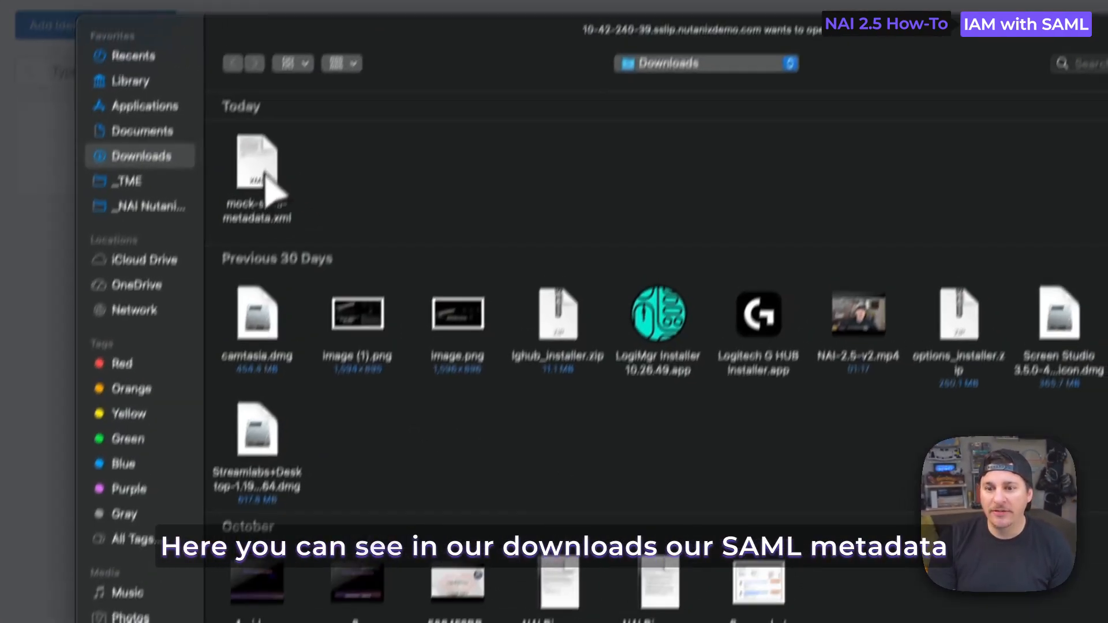
{"action": "left_click", "coordinate": [291, 95]}
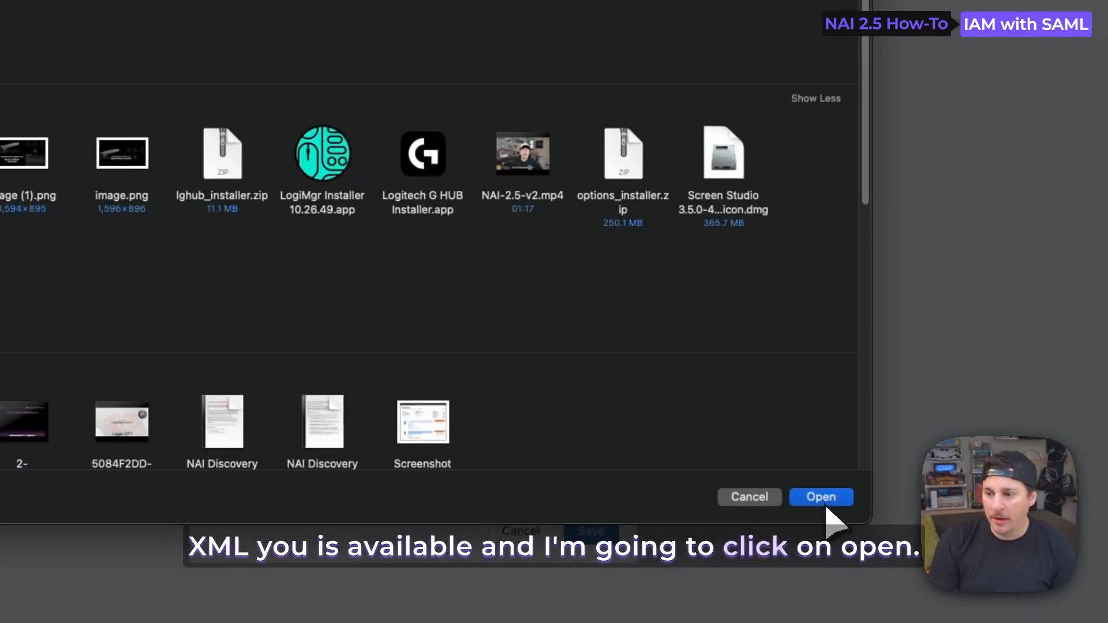
{"action": "left_click", "coordinate": [826, 503]}
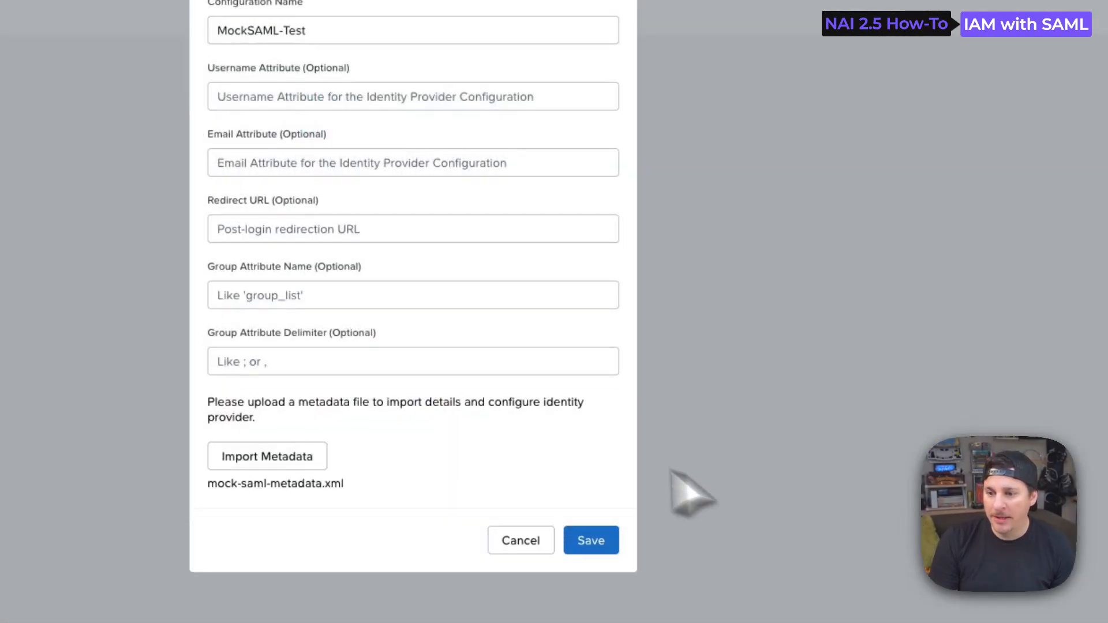
{"action": "left_click", "coordinate": [601, 542]}
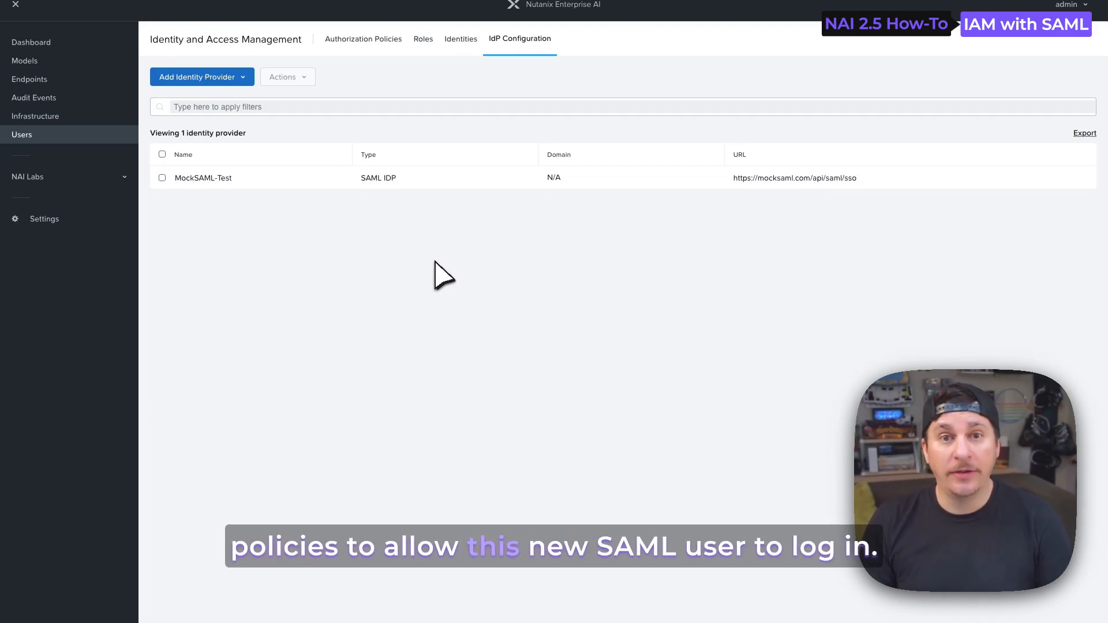
Open the ML User_acp authorization policy for editing and advance to Identities, keeping the default role and scope
{"action": "left_click", "coordinate": [372, 40]}
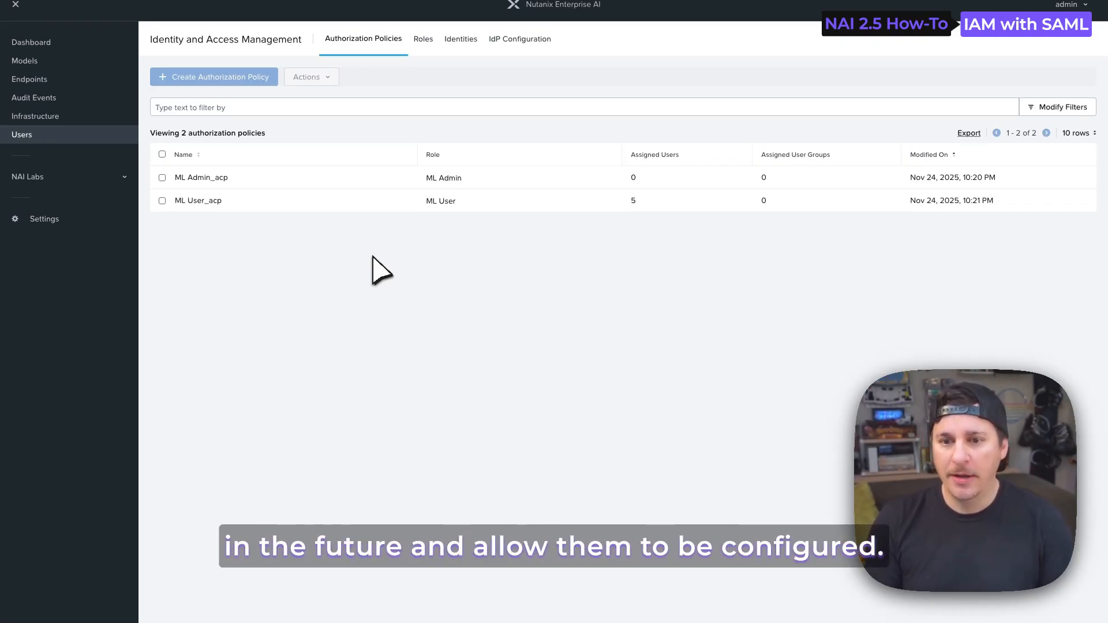
{"action": "left_click", "coordinate": [208, 201]}
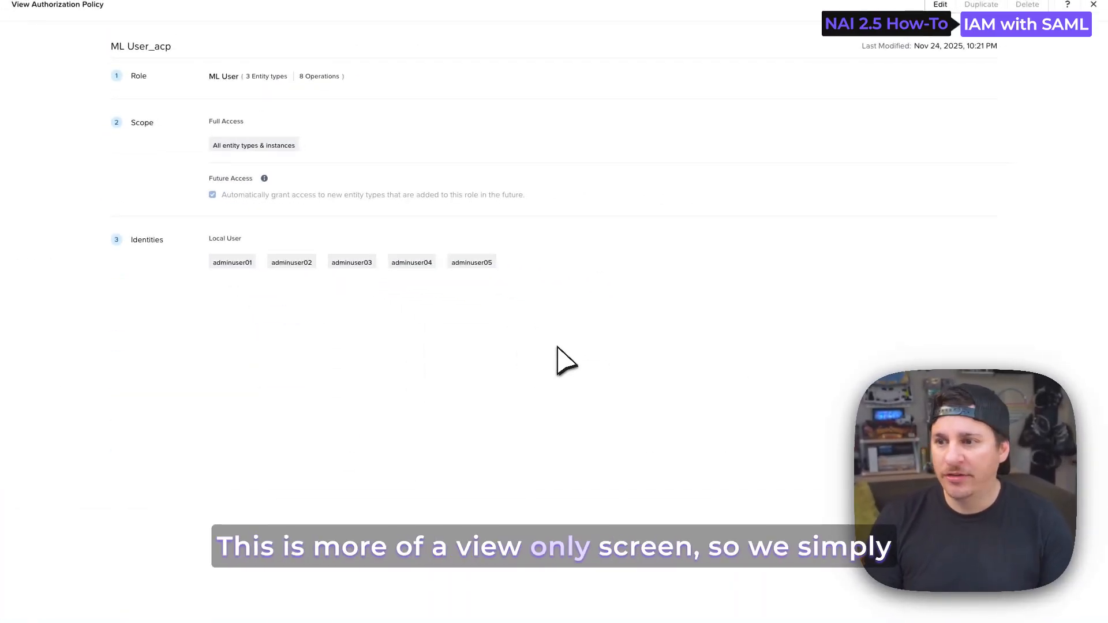
{"action": "left_click", "coordinate": [941, 4]}
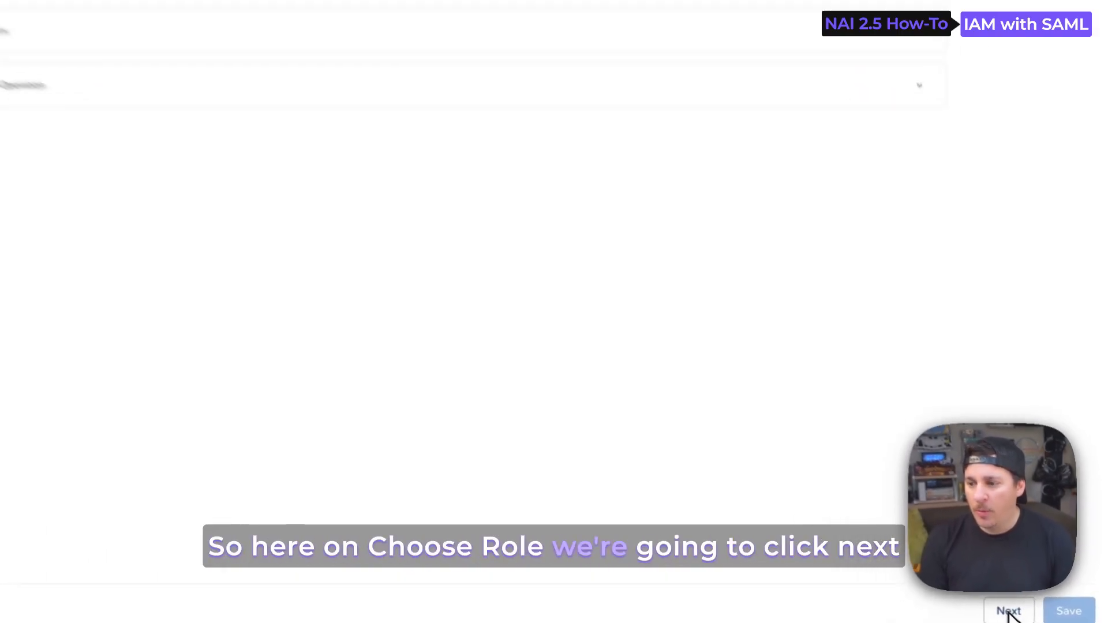
{"action": "left_click", "coordinate": [1009, 612]}
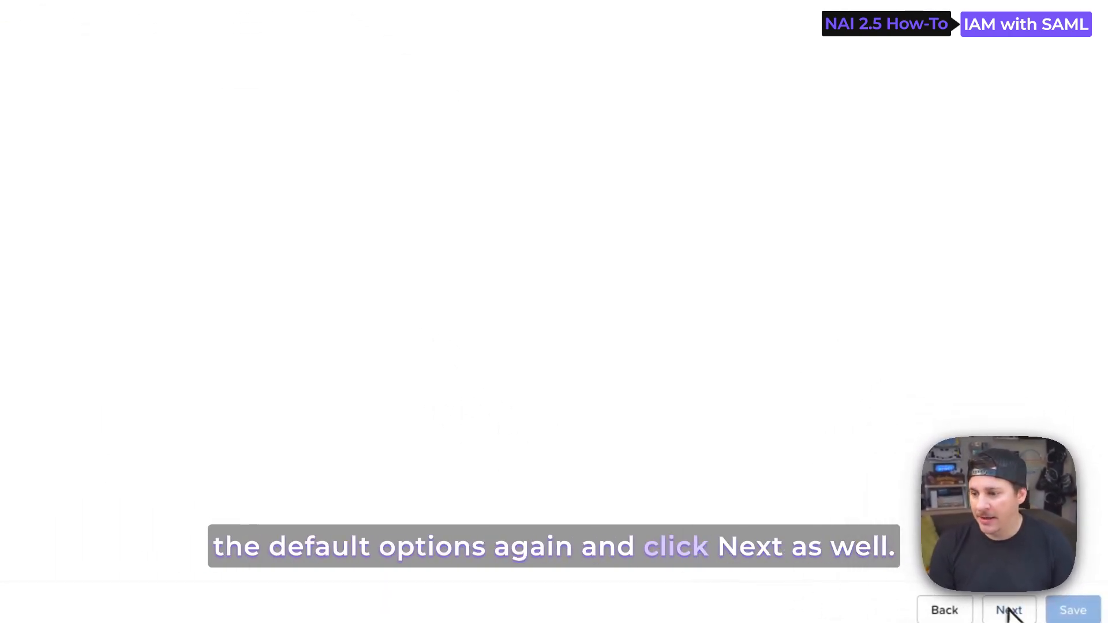
{"action": "left_click", "coordinate": [1009, 612]}
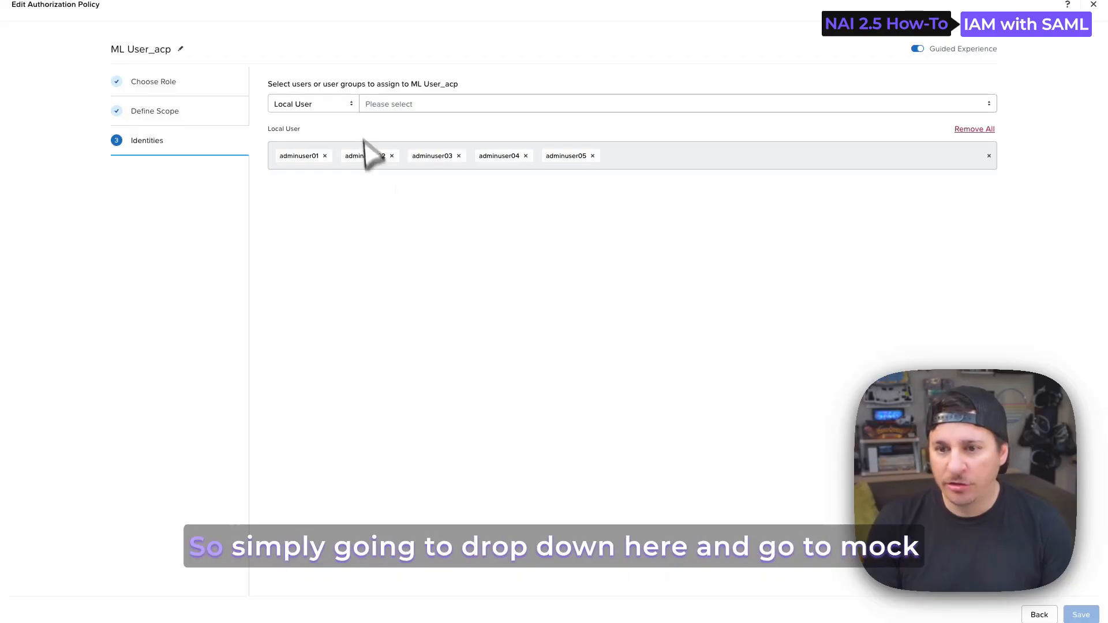
Assign a MockSAML-Test user (SAML) to the ML User_acp policy by entering the user's example.org e-mail, and save the policy
{"action": "left_click", "coordinate": [352, 104]}
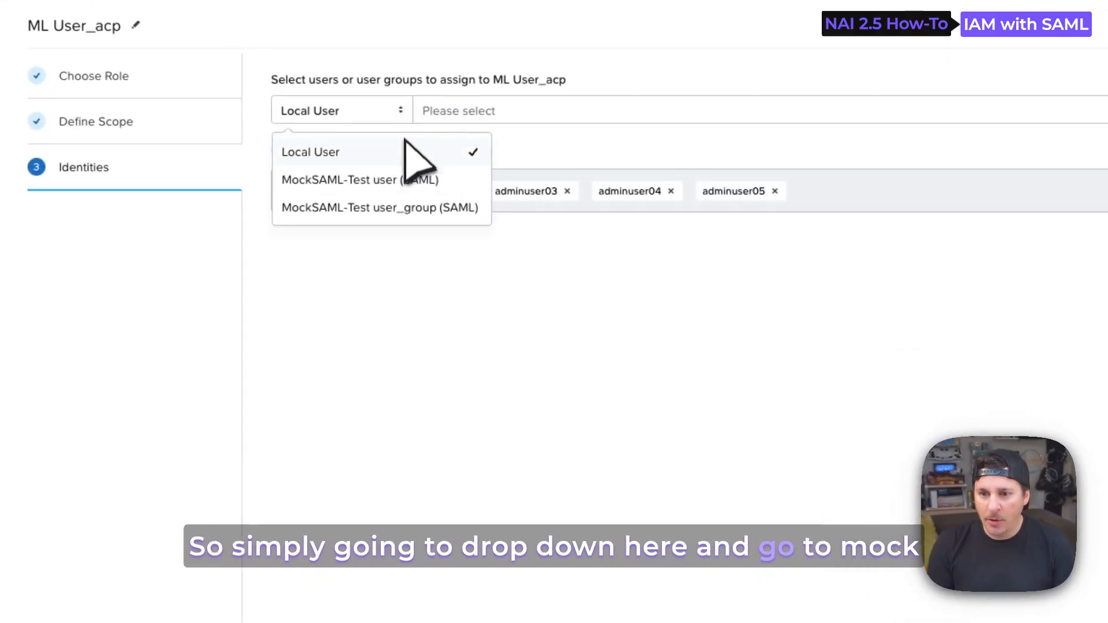
{"action": "left_click", "coordinate": [405, 181]}
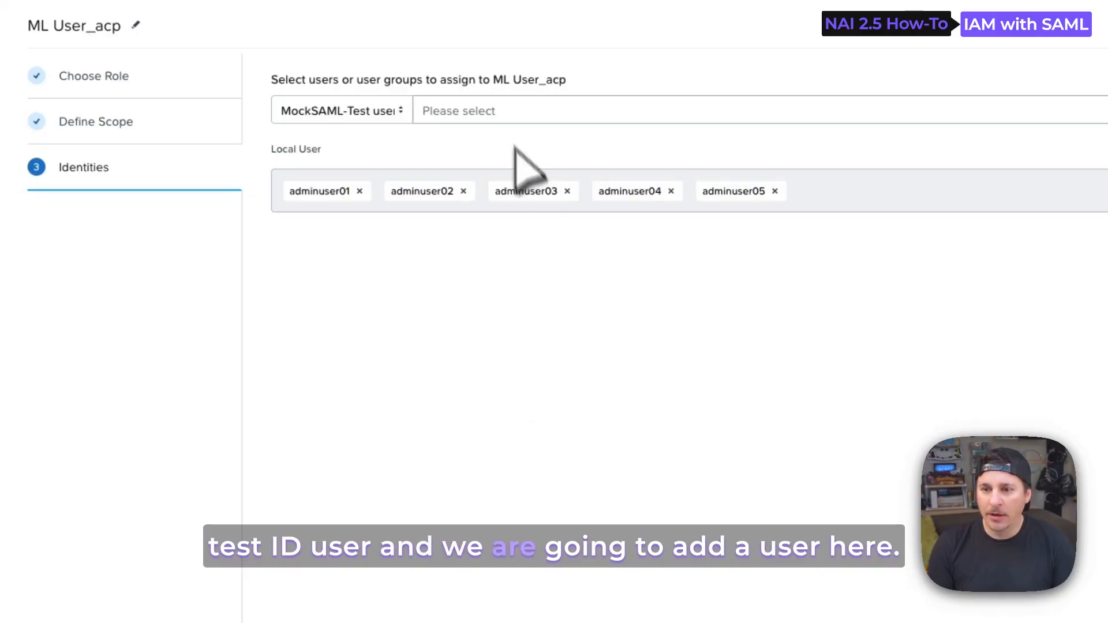
{"action": "left_click", "coordinate": [508, 118]}
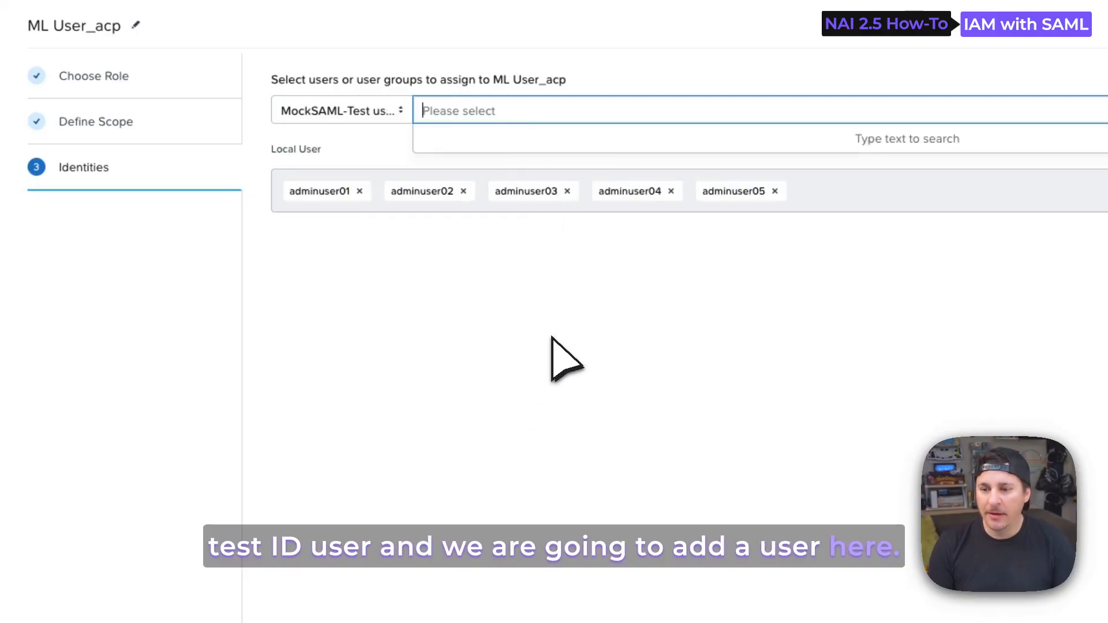
{"action": "type", "text": "j"}
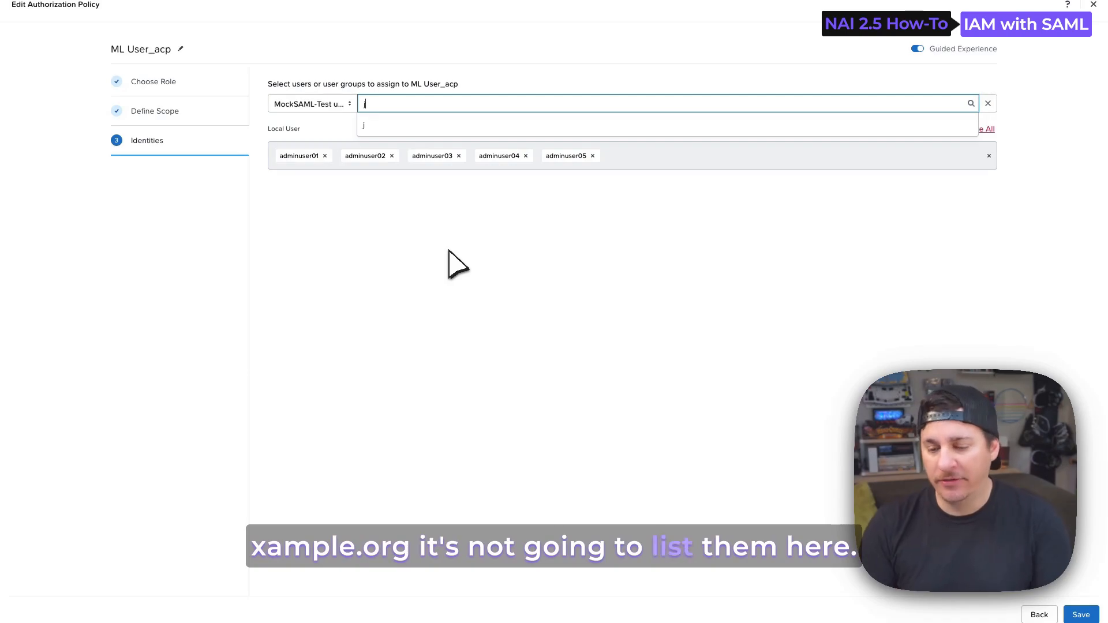
{"action": "key", "text": "BackSpace"}
{"action": "type", "text": "mike@exam"}
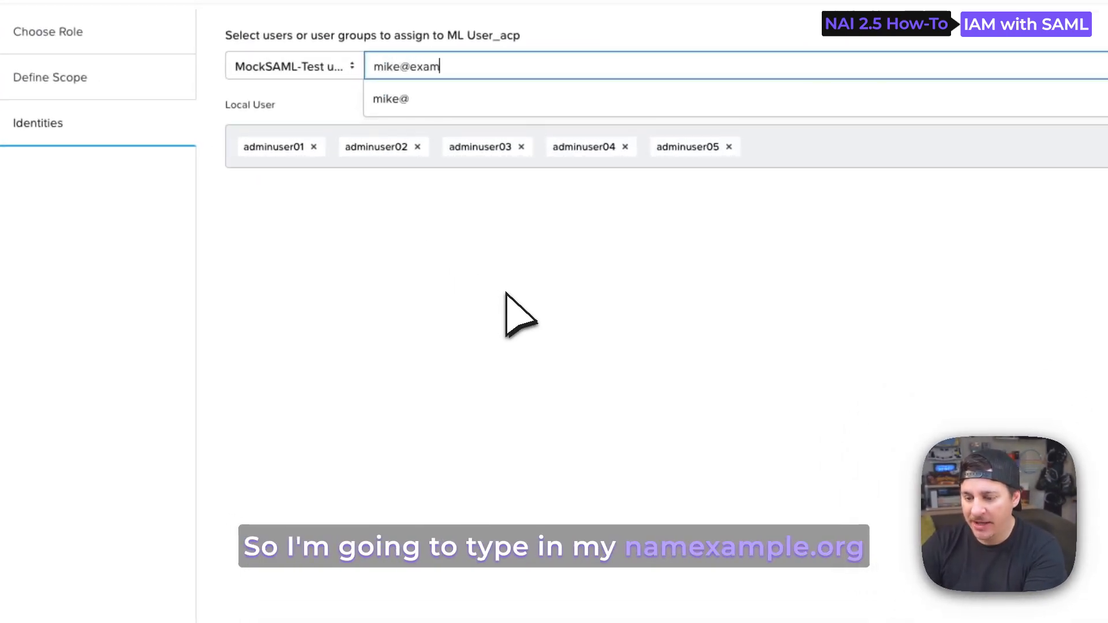
{"action": "type", "text": "ple.or"}
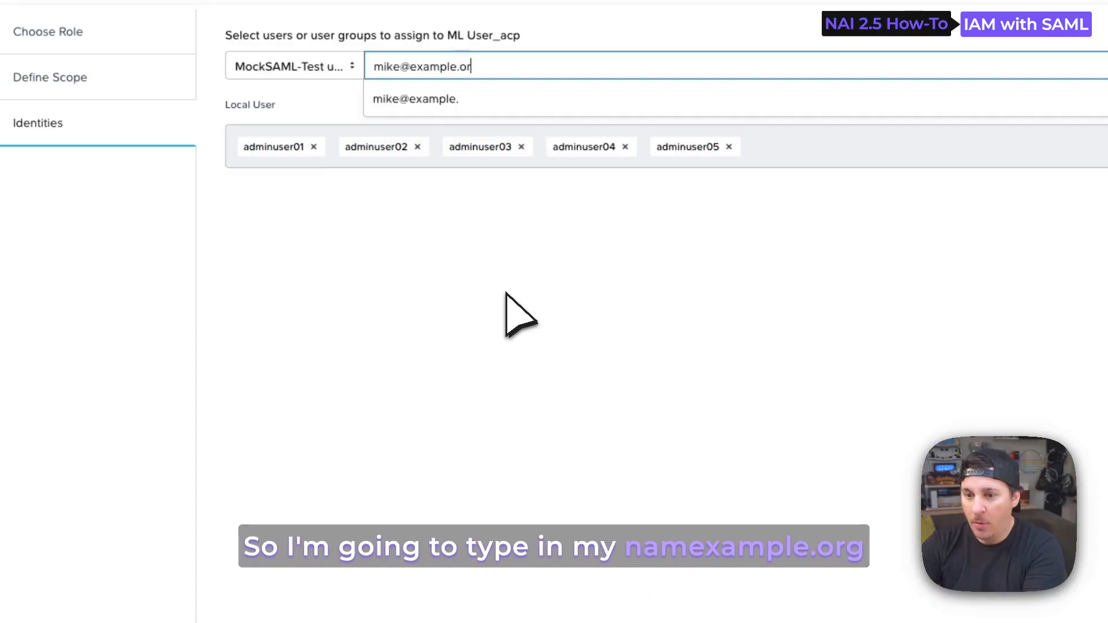
{"action": "type", "text": "g"}
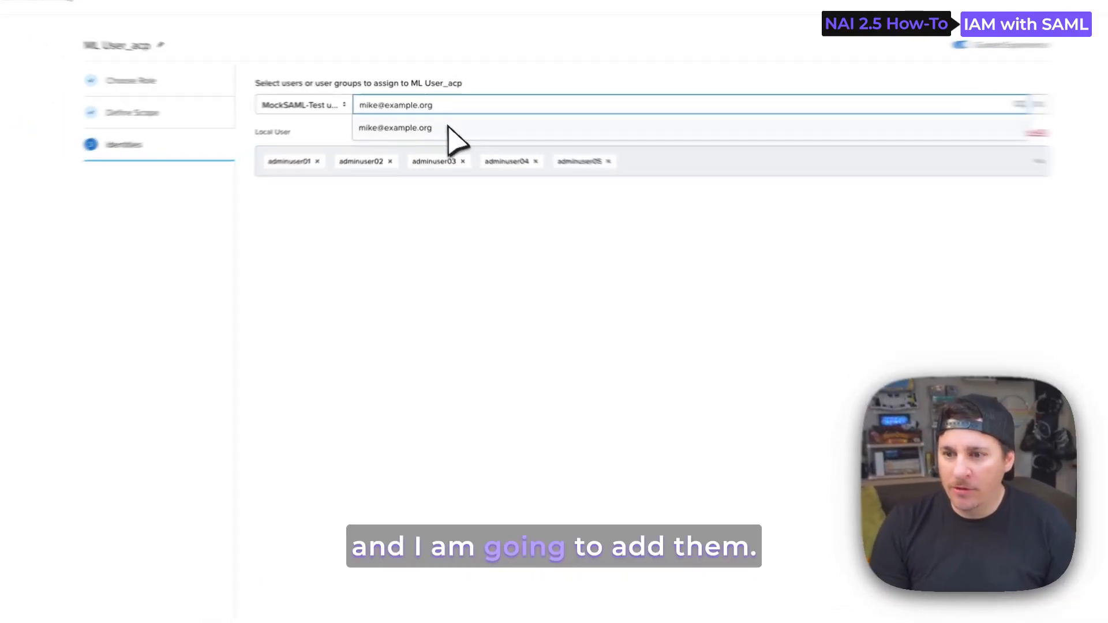
{"action": "left_click", "coordinate": [449, 128]}
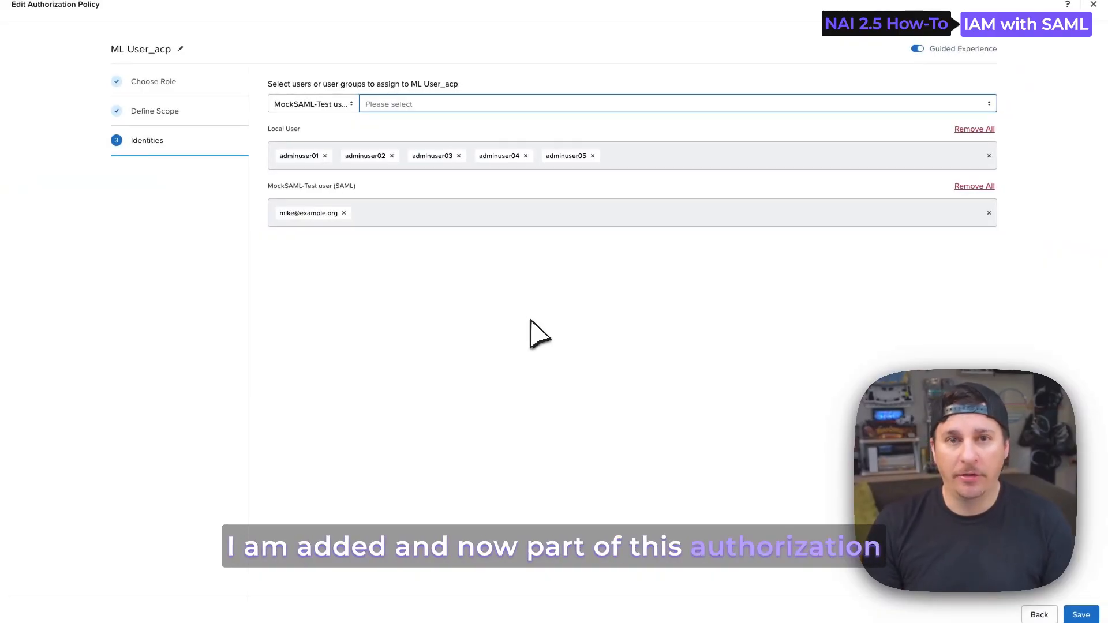
{"action": "left_click", "coordinate": [1082, 615]}
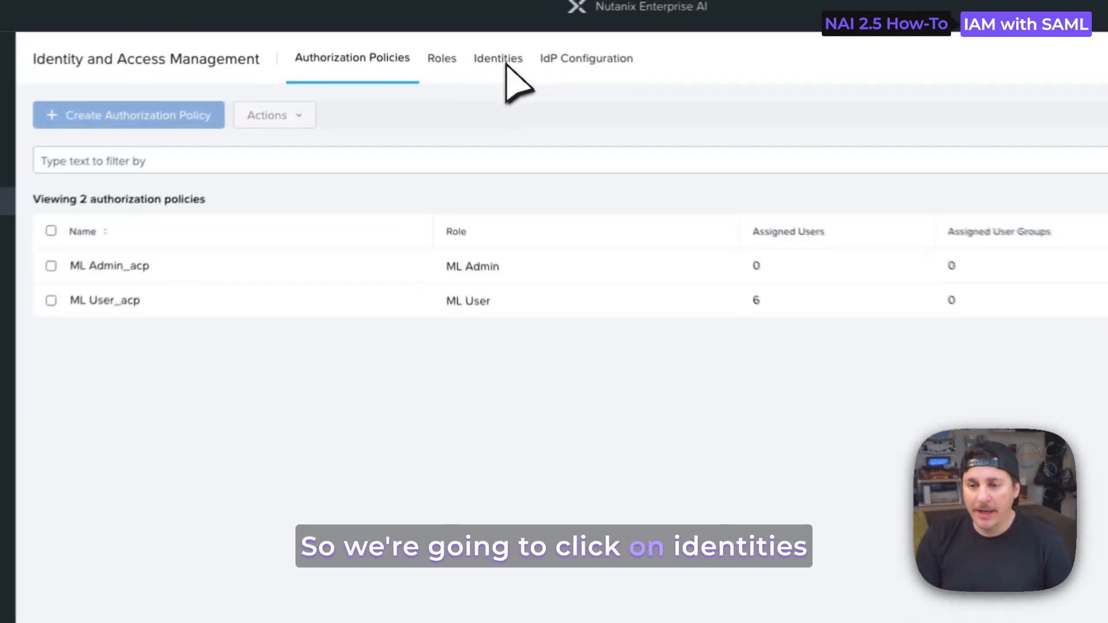
View the imported users under Identities and highlight the username of the example.org account
{"action": "left_click", "coordinate": [507, 65]}
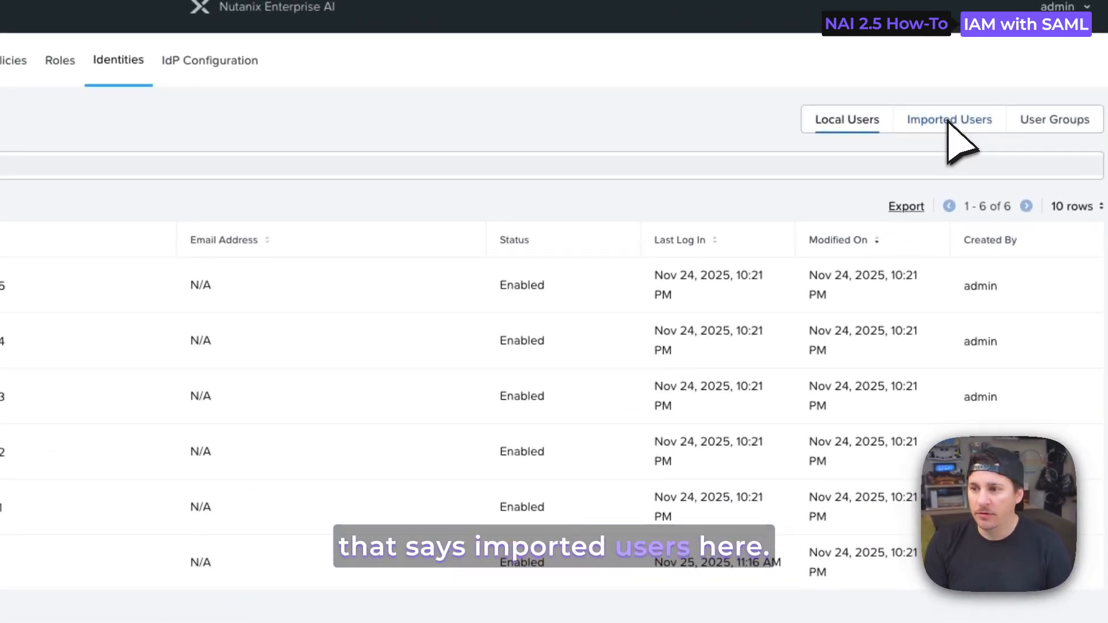
{"action": "left_click", "coordinate": [995, 78]}
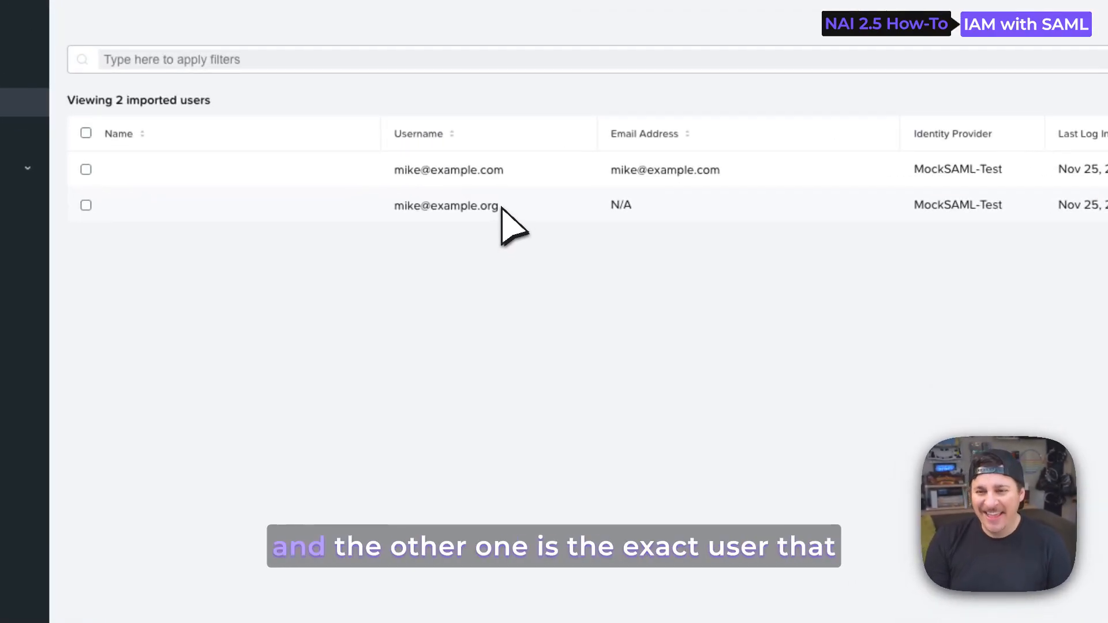
{"action": "left_click_drag", "start_coordinate": [500, 208], "coordinate": [392, 213]}
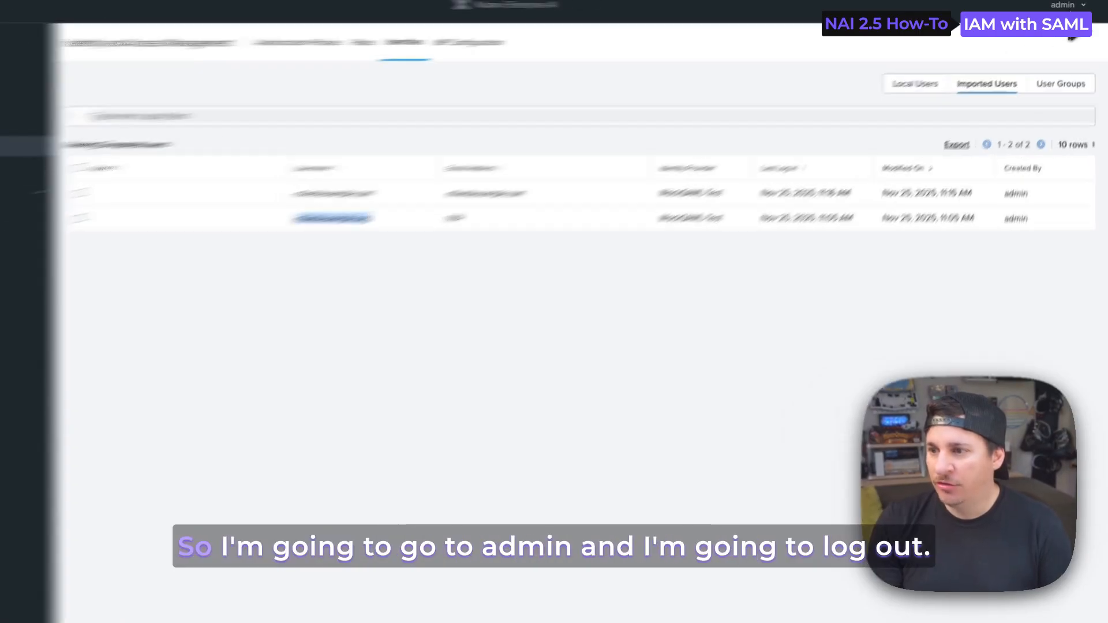
{"action": "left_click", "coordinate": [1065, 6]}
{"action": "left_click", "coordinate": [1041, 76]}
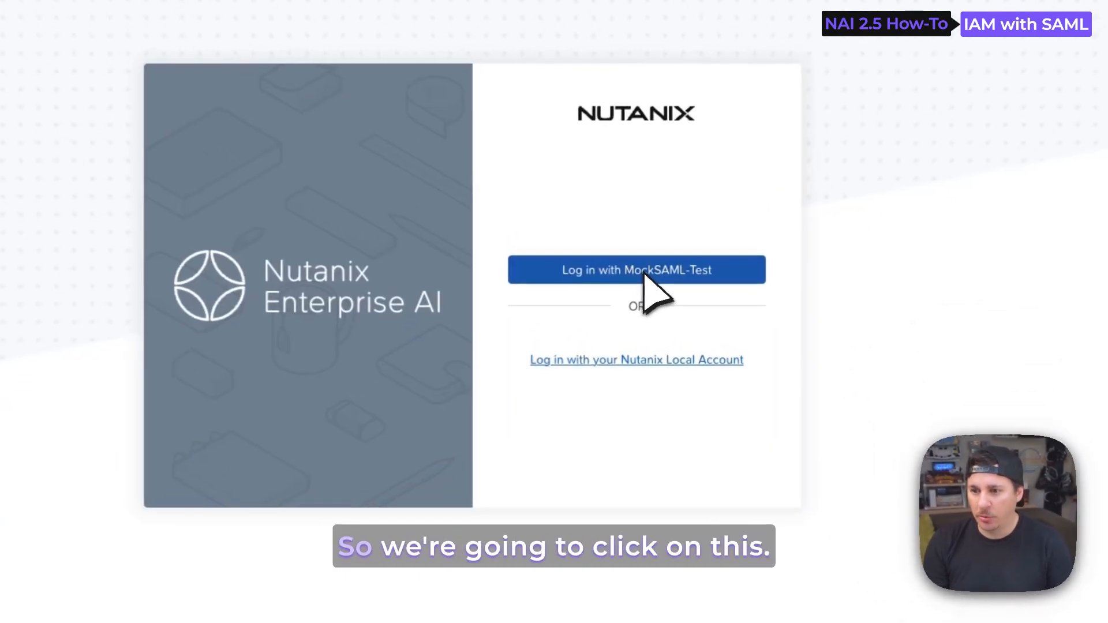
{"action": "left_click", "coordinate": [665, 304]}
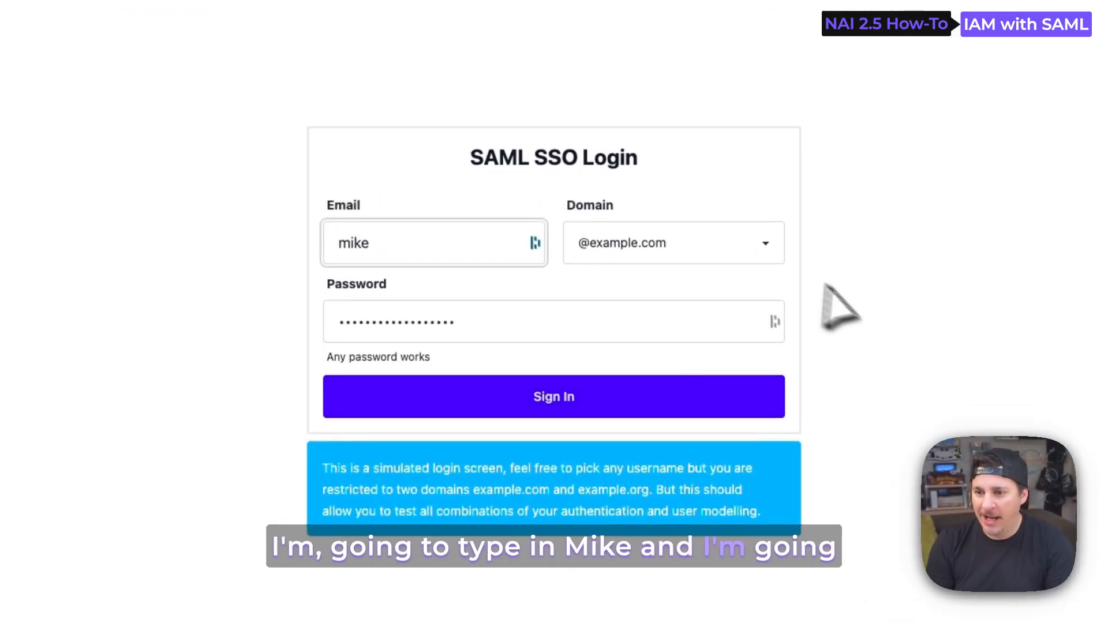
{"action": "left_click", "coordinate": [755, 251]}
{"action": "left_click", "coordinate": [734, 270]}
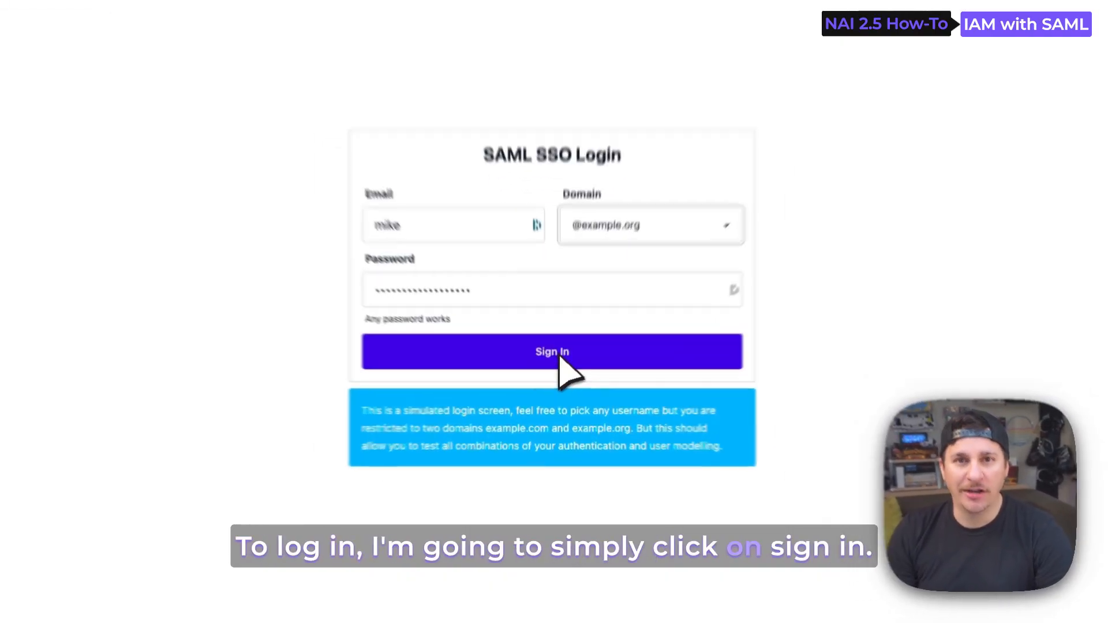
{"action": "left_click", "coordinate": [561, 373]}
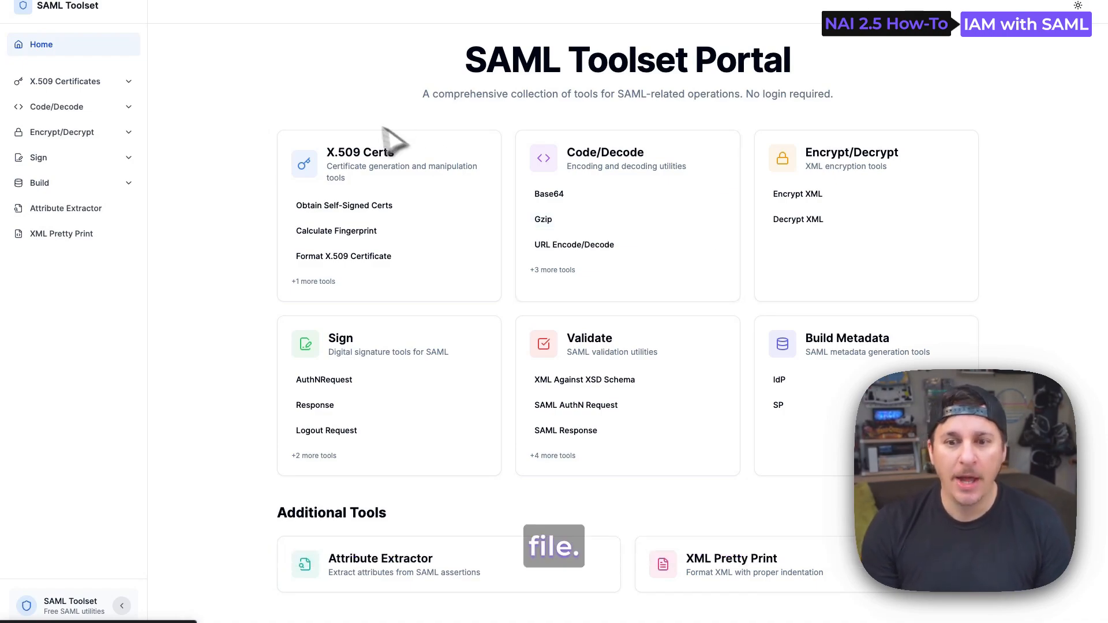
Switch to SAML Toolset, upload the Mock SAML metadata file to XML Pretty Print and format it
{"action": "left_click", "coordinate": [94, 233]}
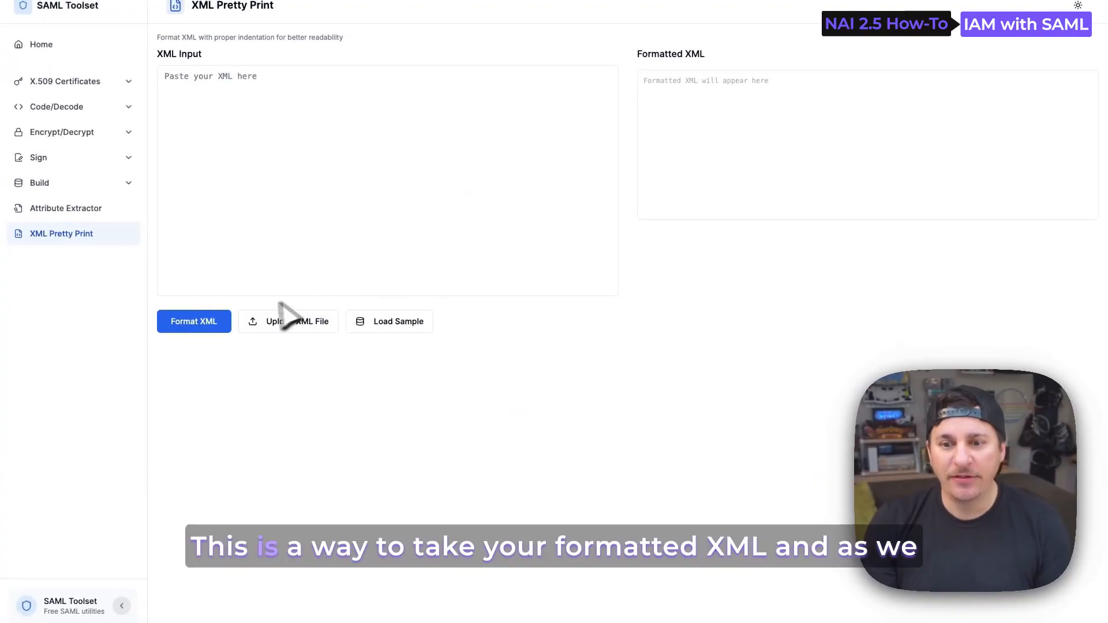
{"action": "left_click", "coordinate": [199, 326]}
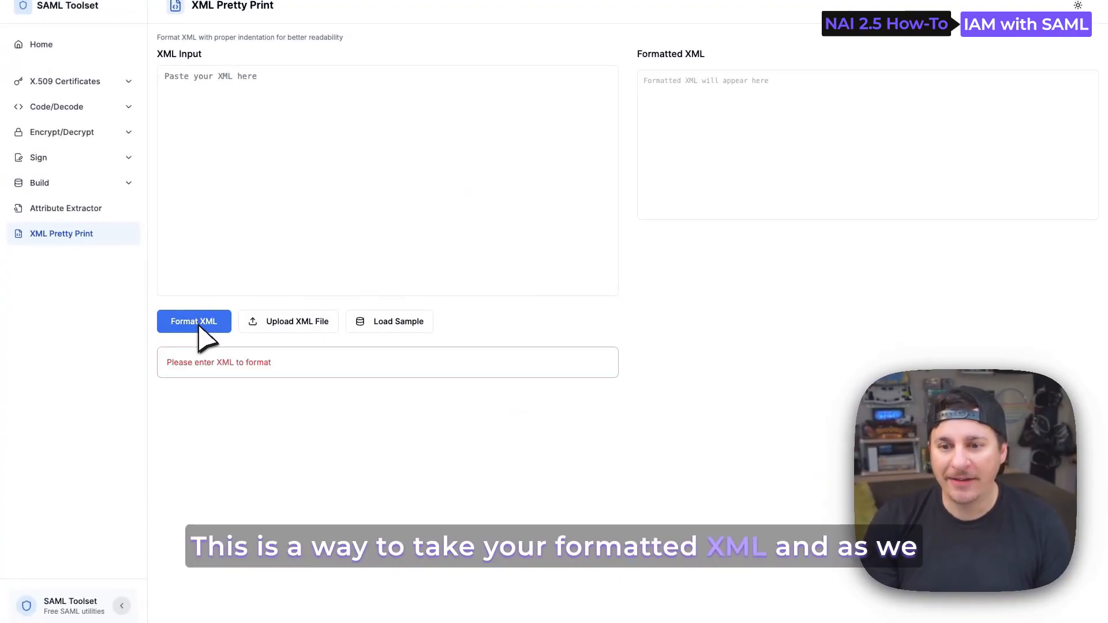
{"action": "left_click", "coordinate": [289, 321]}
{"action": "double_click", "coordinate": [322, 154]}
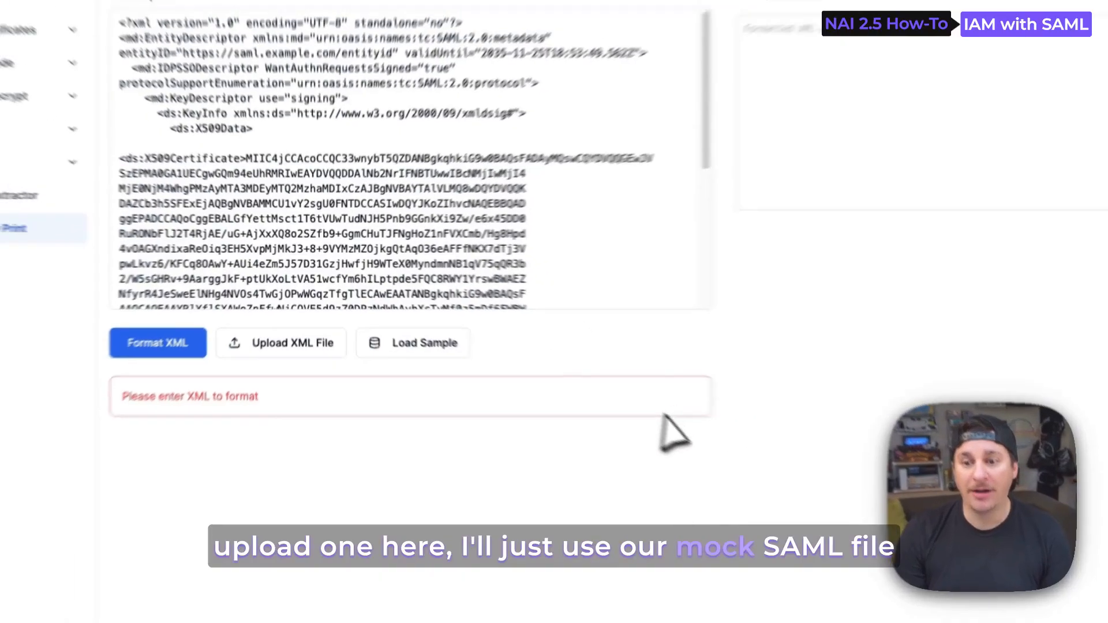
{"action": "left_click", "coordinate": [164, 349]}
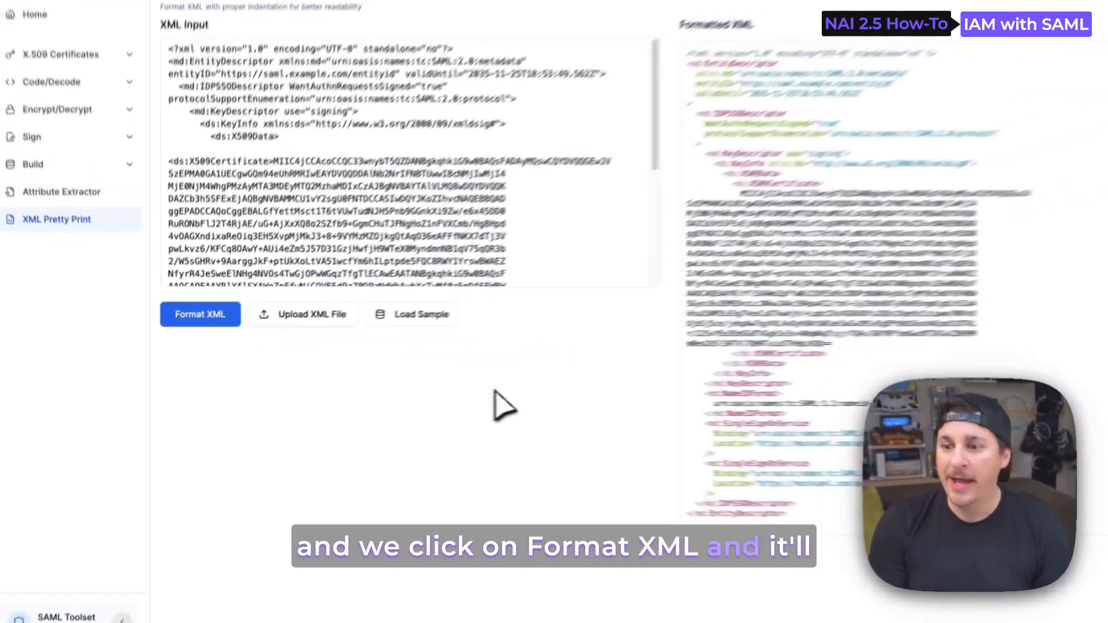